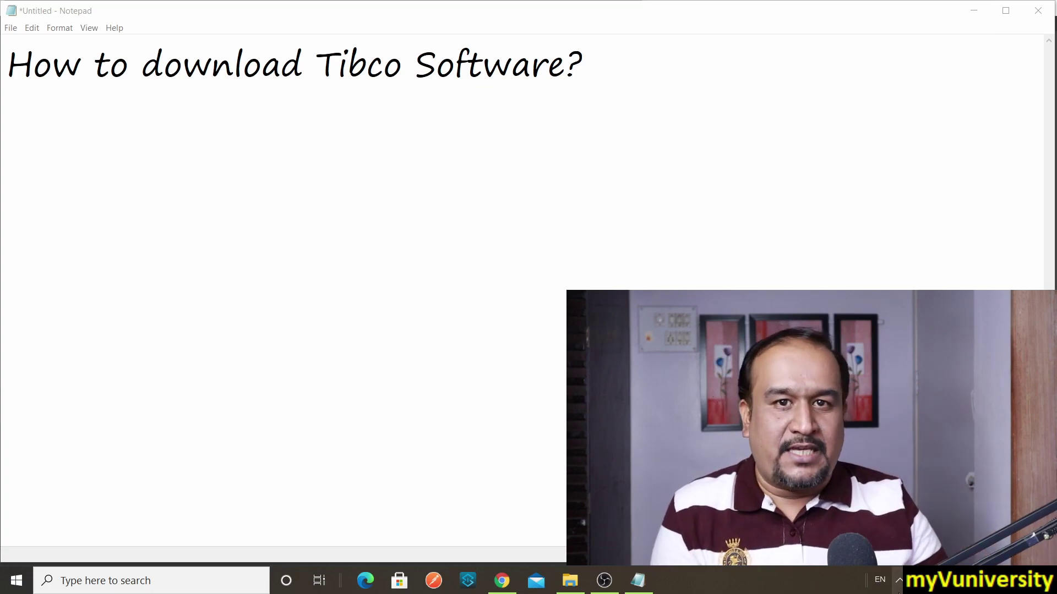
# Step: Type tap.tibco.com on the second line beneath the Notepad title
pyautogui.click(302, 116)
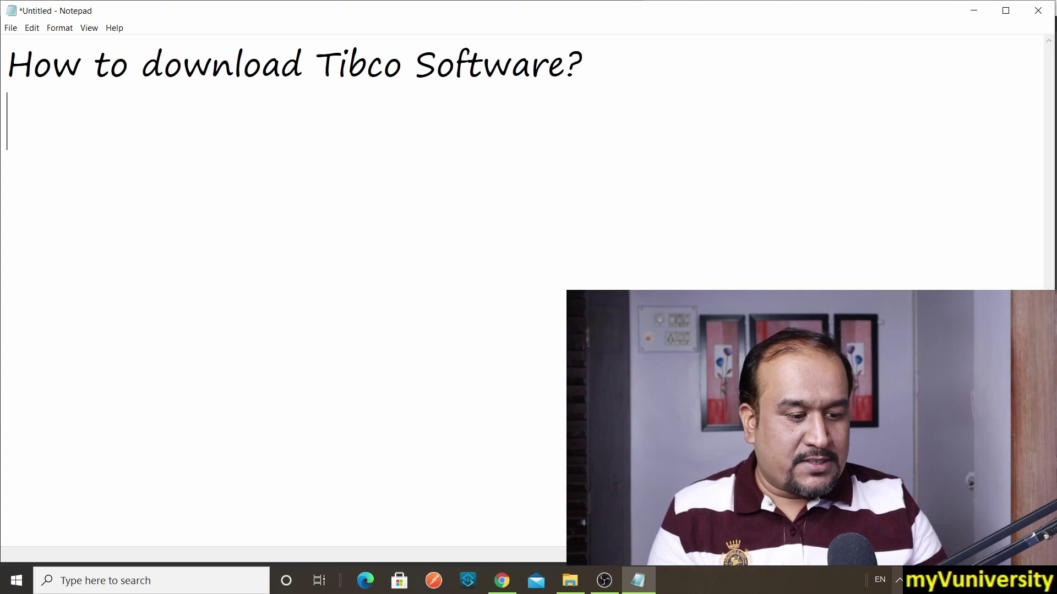
pyautogui.click(899, 580)
pyautogui.click(78, 132)
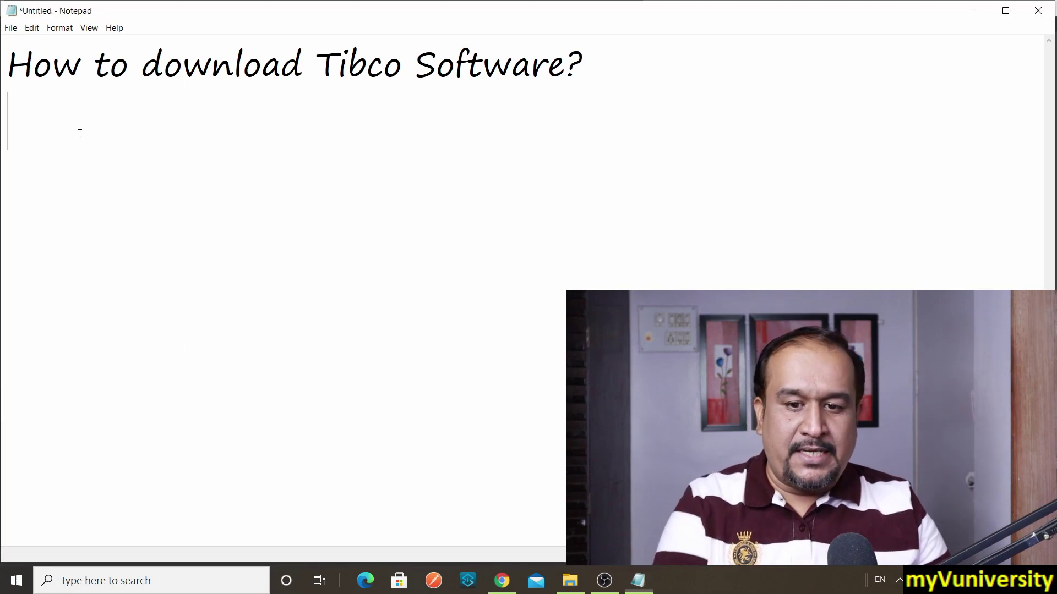
pyautogui.write('tap.tibco.com')
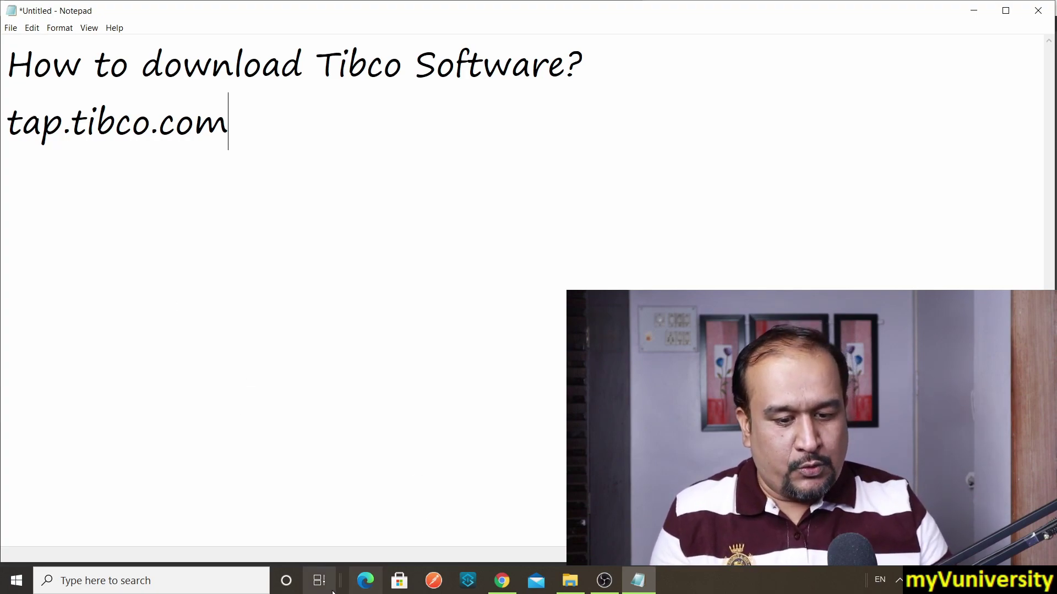
# Step: Open a restored Edge InPrivate window and enter tap.tibco.com as the address
pyautogui.click(364, 580)
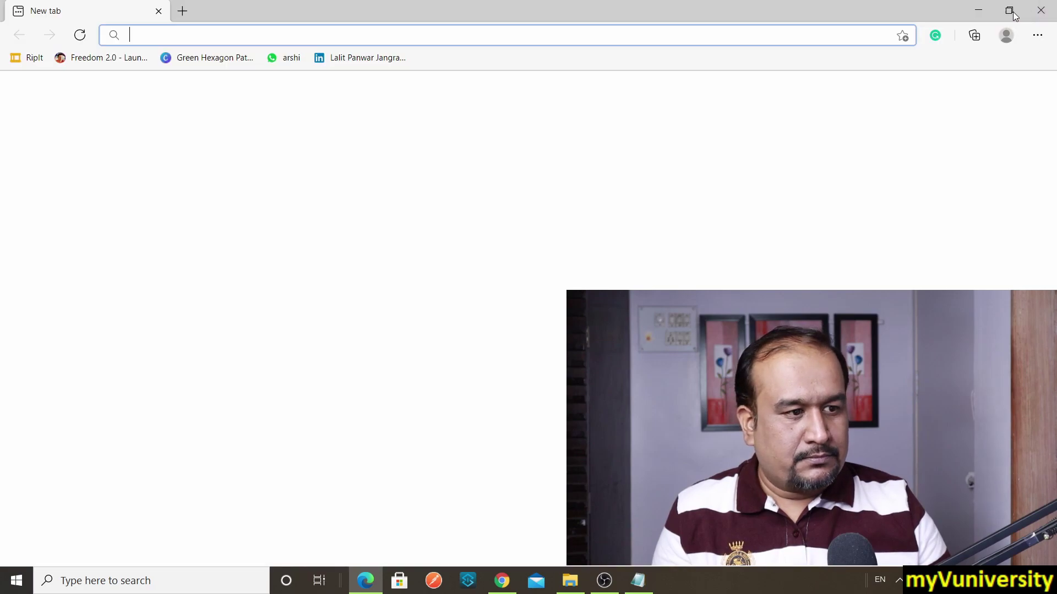
pyautogui.click(1021, 12)
pyautogui.click(623, 42)
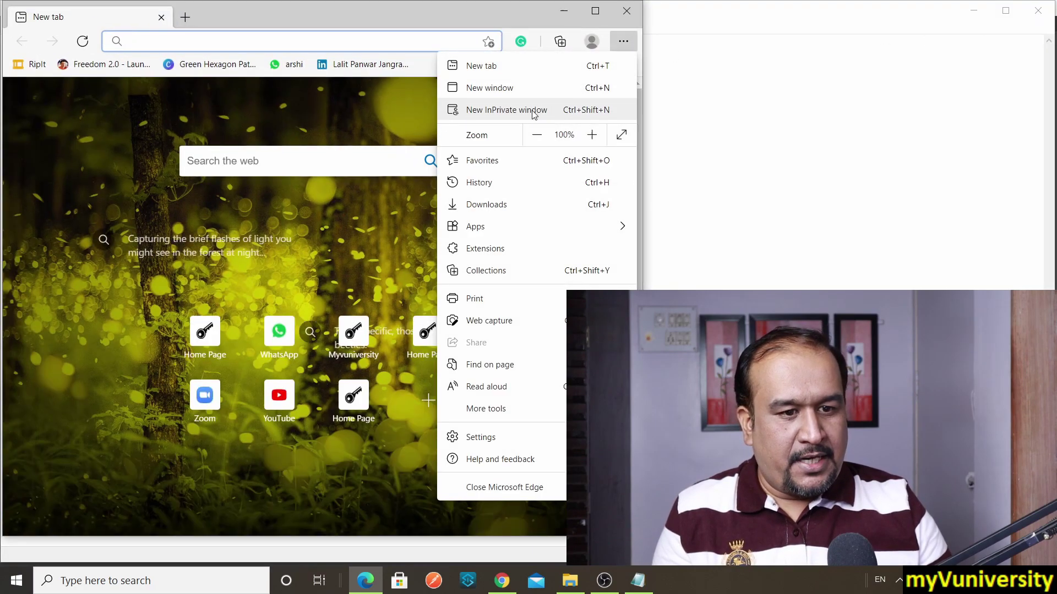
pyautogui.click(533, 111)
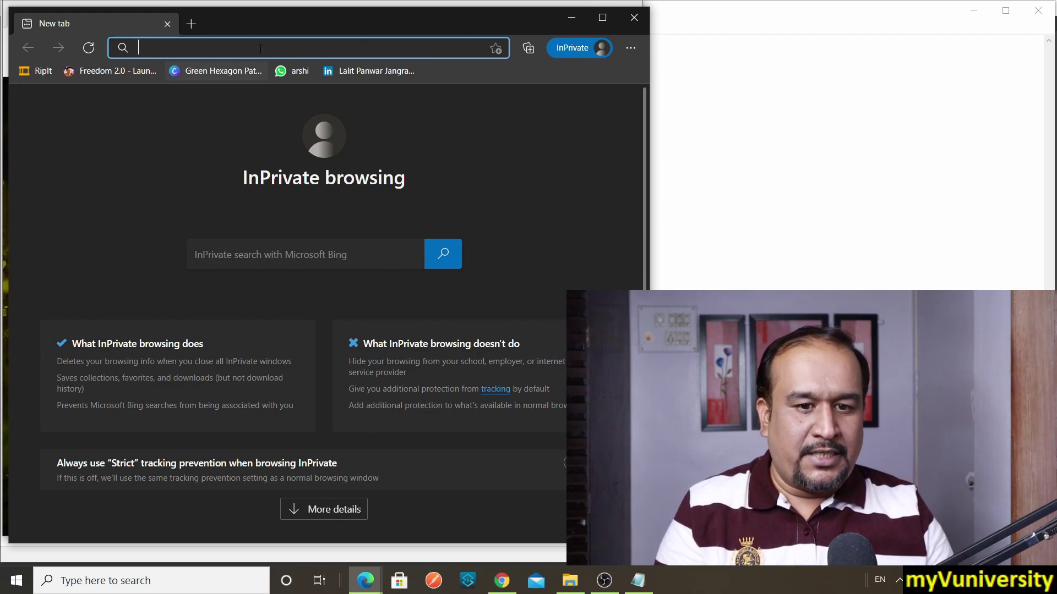
pyautogui.write('tap.tibco.com')
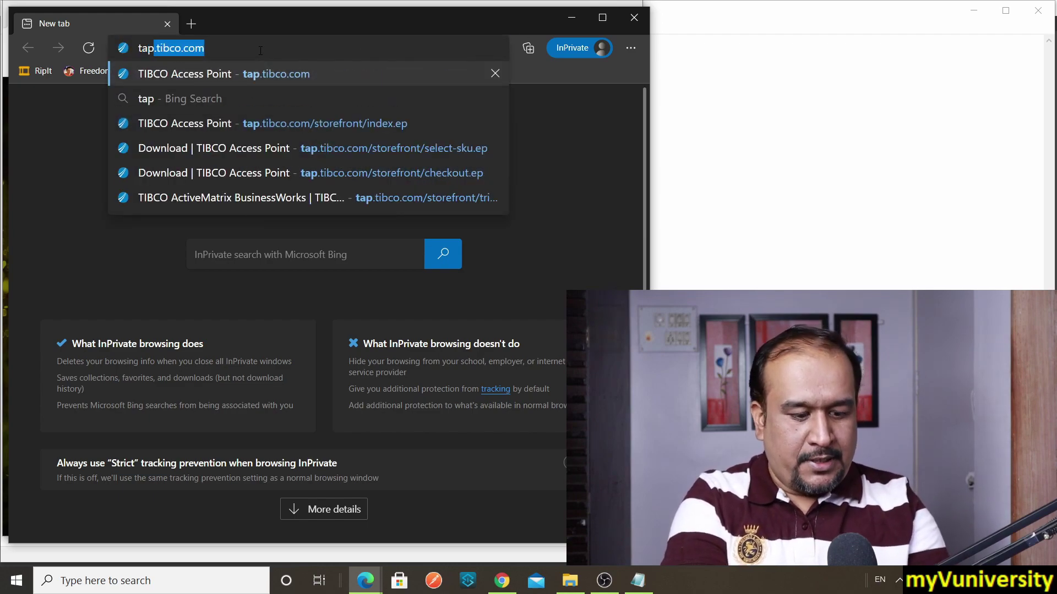
pyautogui.press('End')
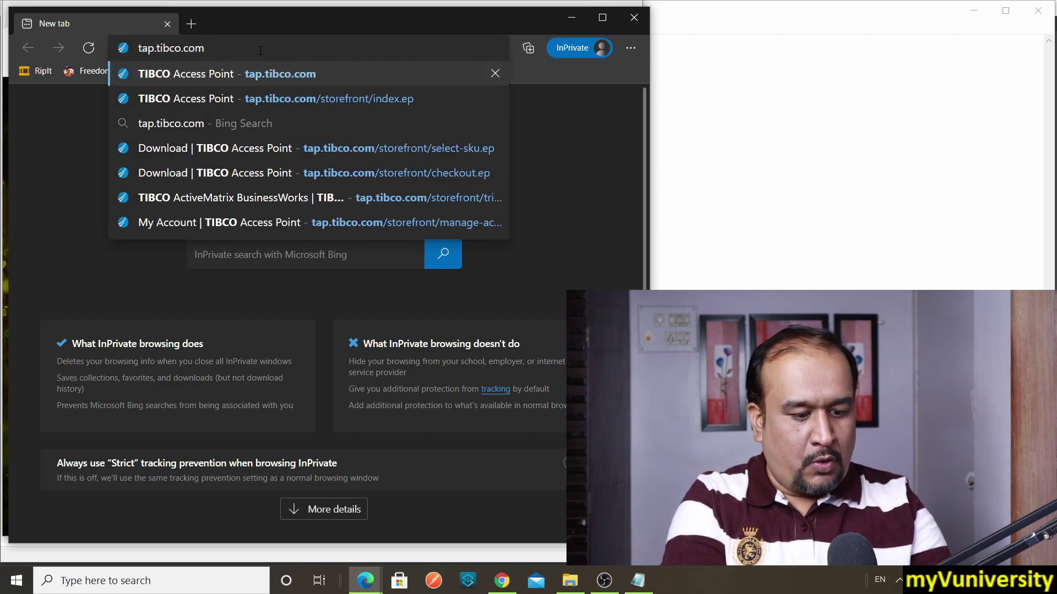
# Step: Load tap.tibco.com and scroll the storefront to the TIBCO ActiveMatrix BusinessWorks evaluation
pyautogui.press('Return')
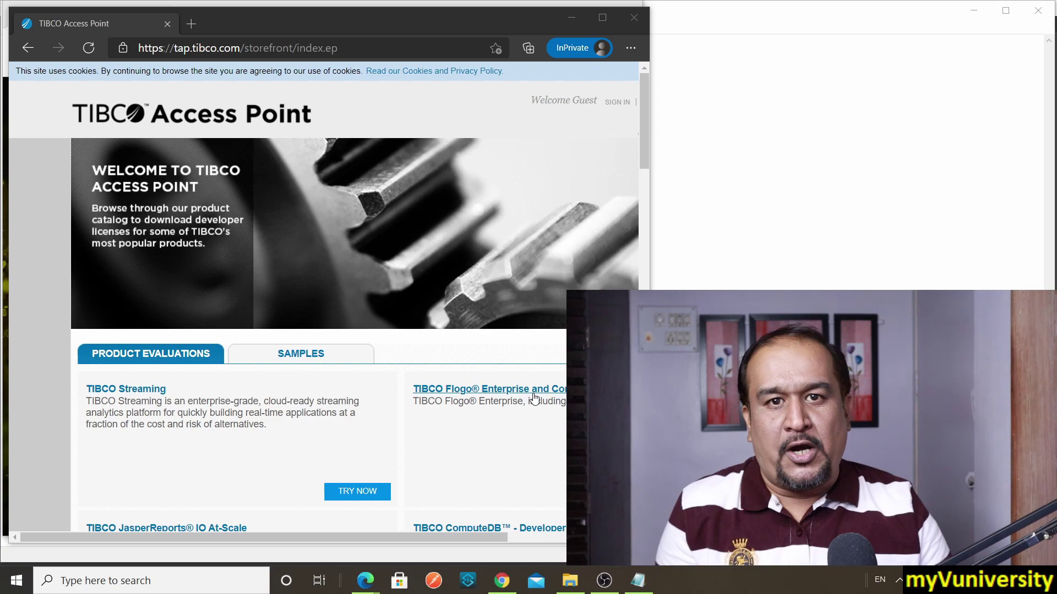
pyautogui.moveTo(439, 539); pyautogui.dragTo(559, 539)
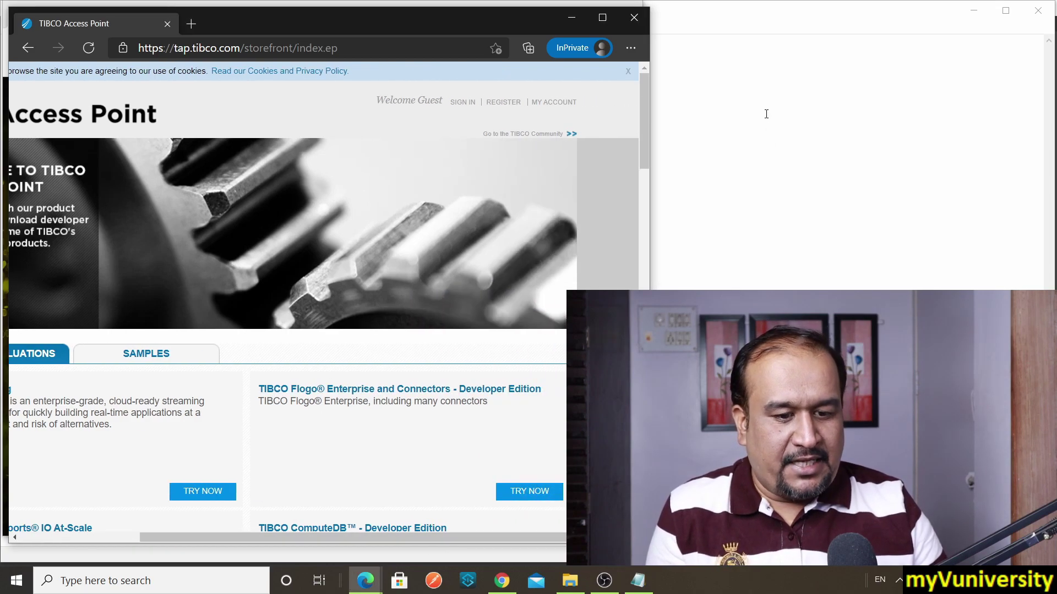
pyautogui.moveTo(649, 113); pyautogui.dragTo(650, 365)
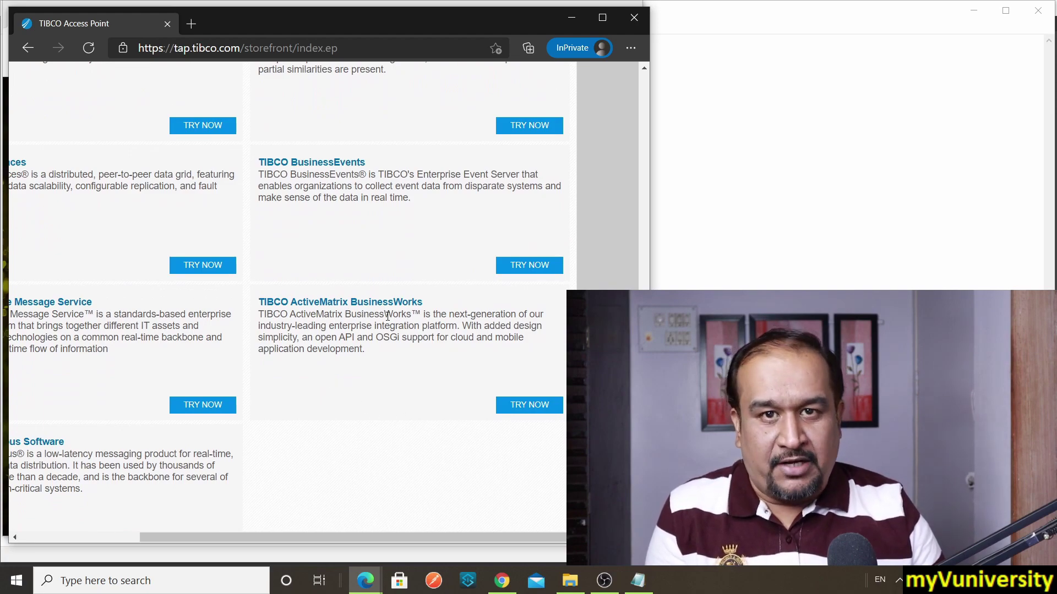
# Step: Open the TIBCO ActiveMatrix BusinessWorks TRY NOW page and accept its End User License Agreement
pyautogui.click(535, 407)
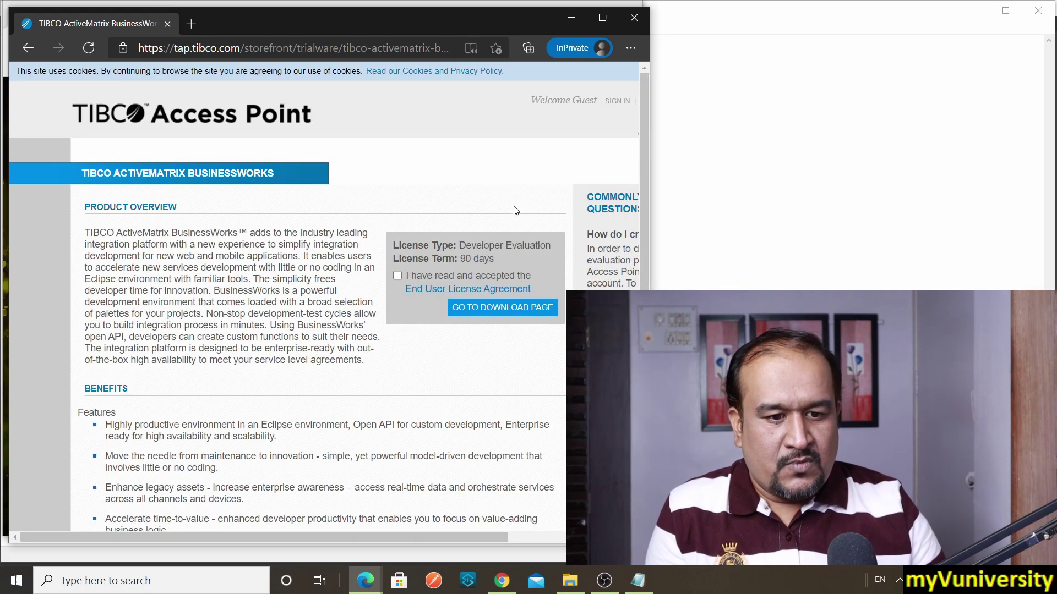
pyautogui.scroll(-3, 385, 231)
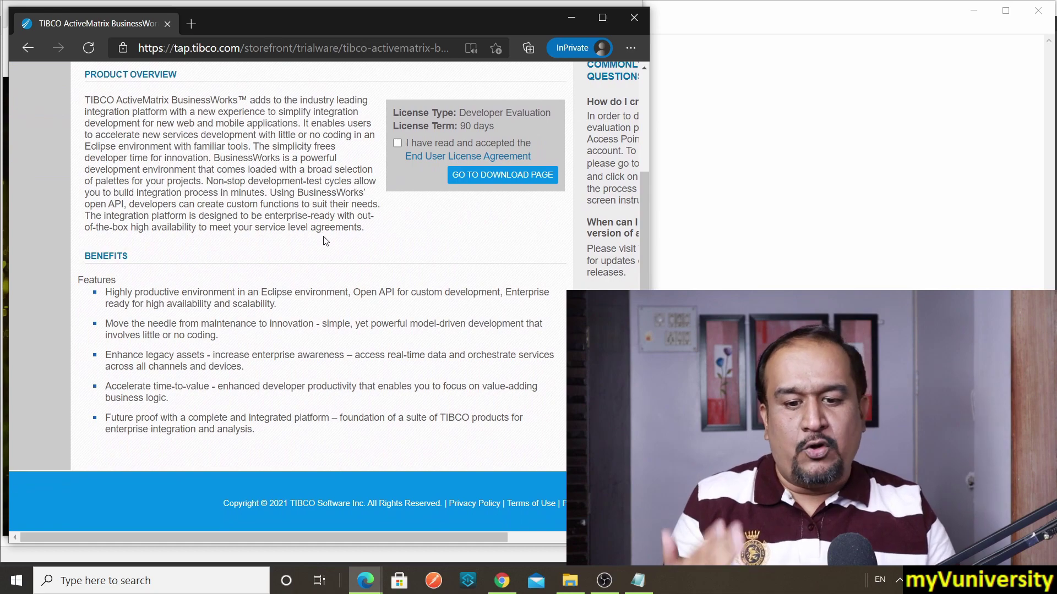
pyautogui.scroll(1, 325, 239)
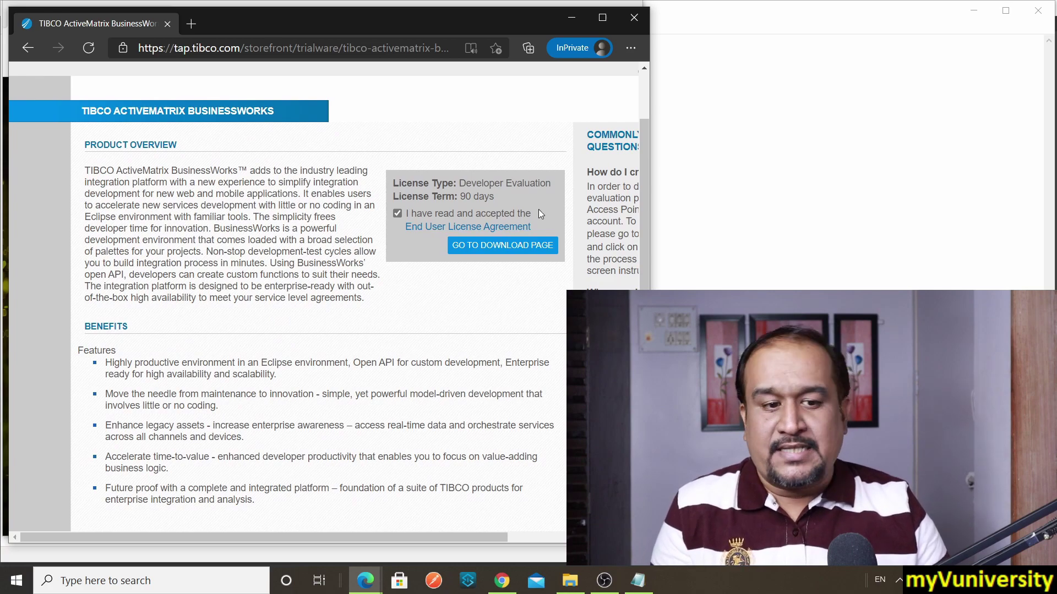
# Step: Choose GO TO DOWNLOAD PAGE to reach the TIBCO Account sign-in screen
pyautogui.click(493, 248)
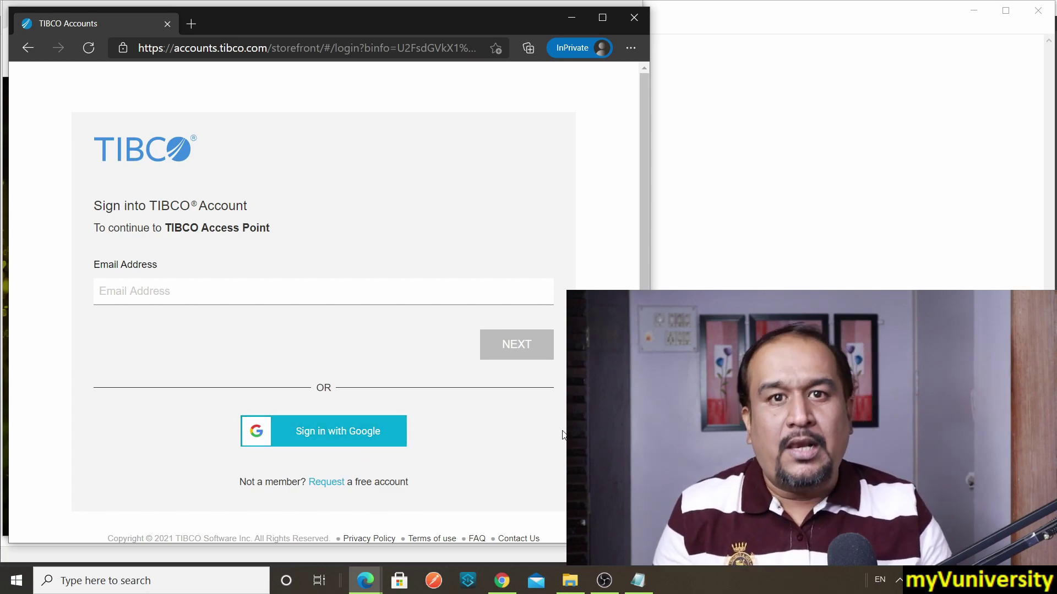
# Step: Start a free TIBCO account and fill in first name, last name and email
pyautogui.click(323, 488)
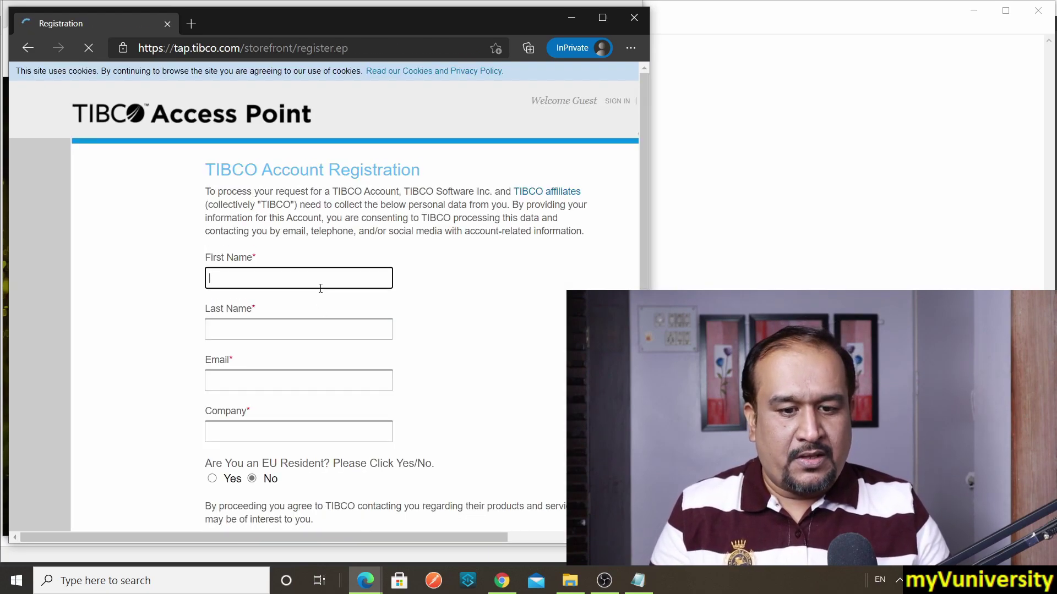
pyautogui.write('Sam J')
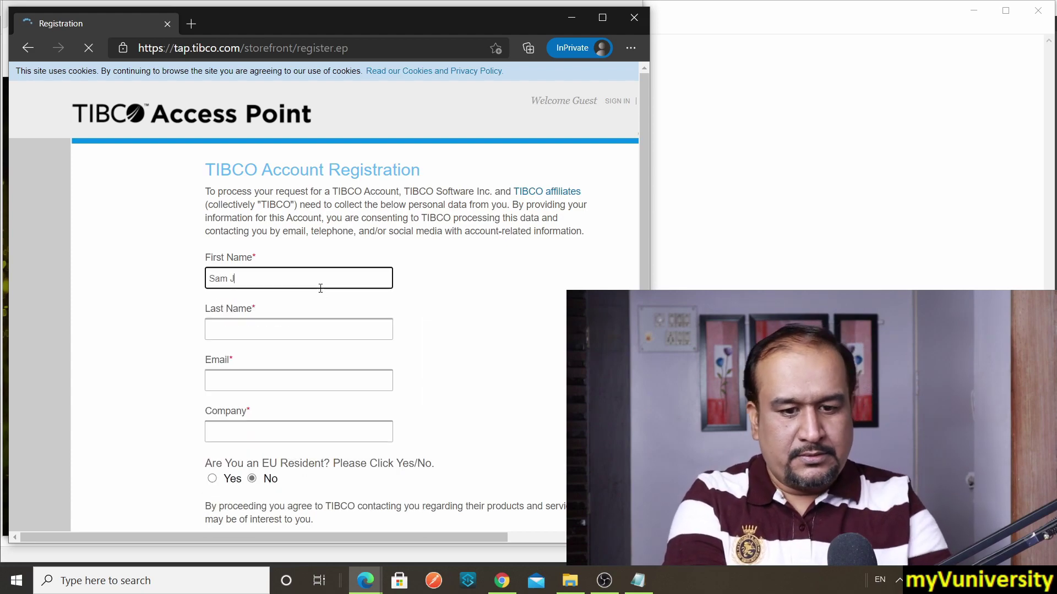
pyautogui.click(898, 583)
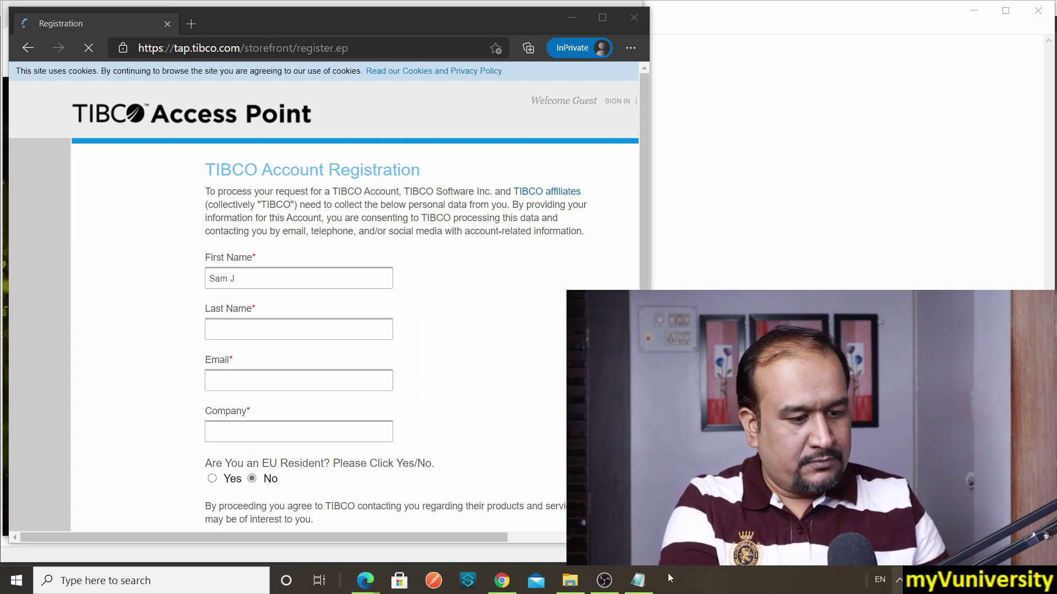
pyautogui.click(239, 279)
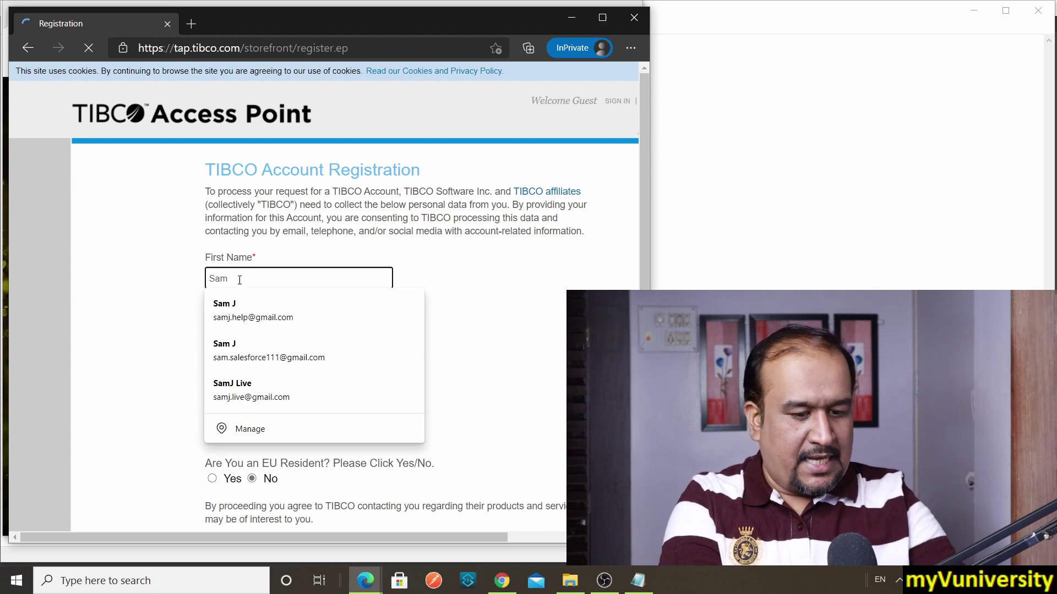
pyautogui.click(275, 329)
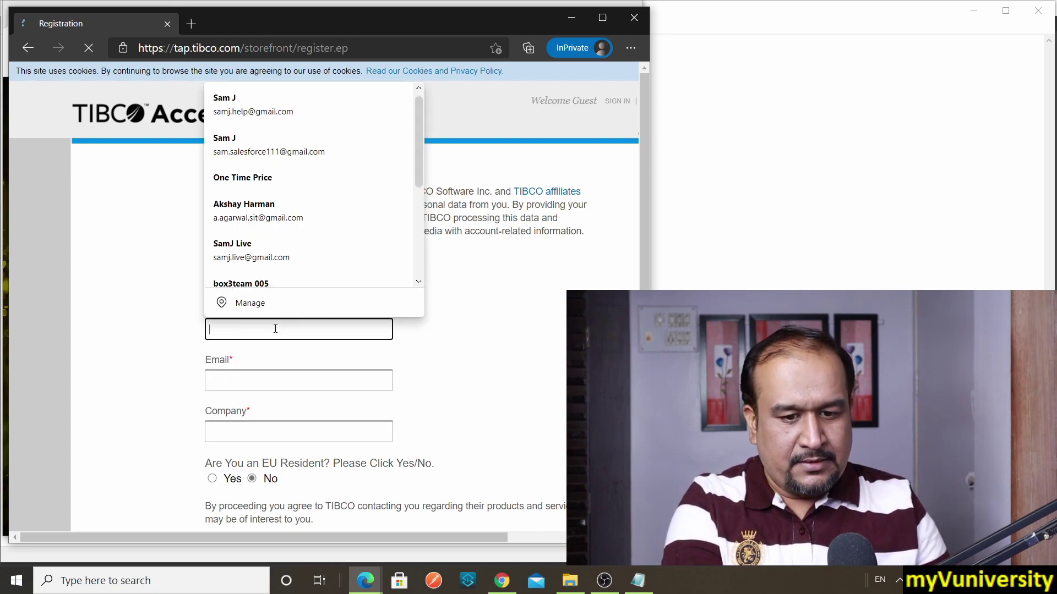
pyautogui.write('J')
pyautogui.click(542, 308)
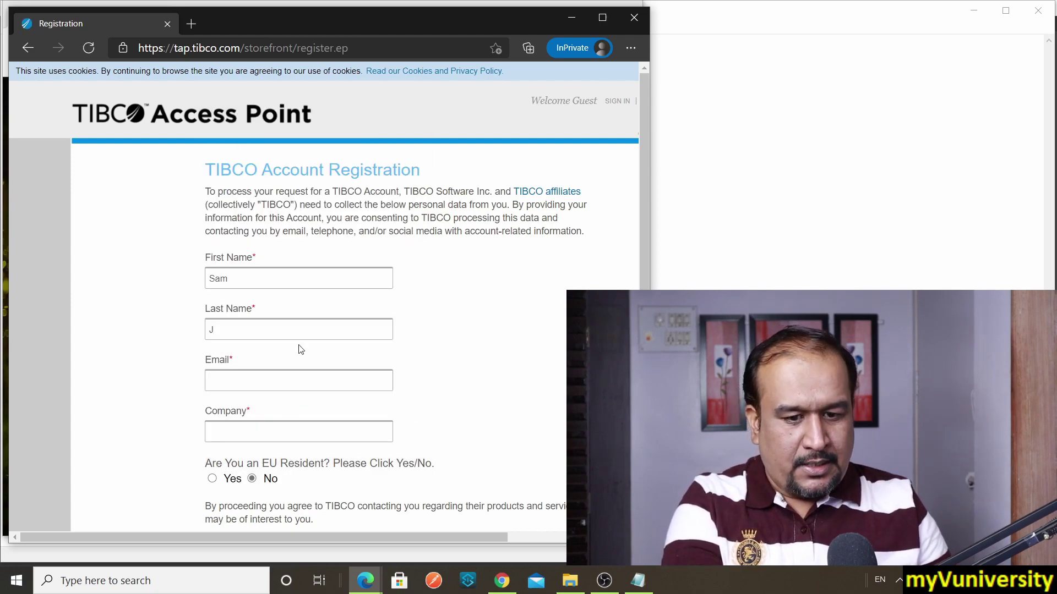
pyautogui.click(252, 376)
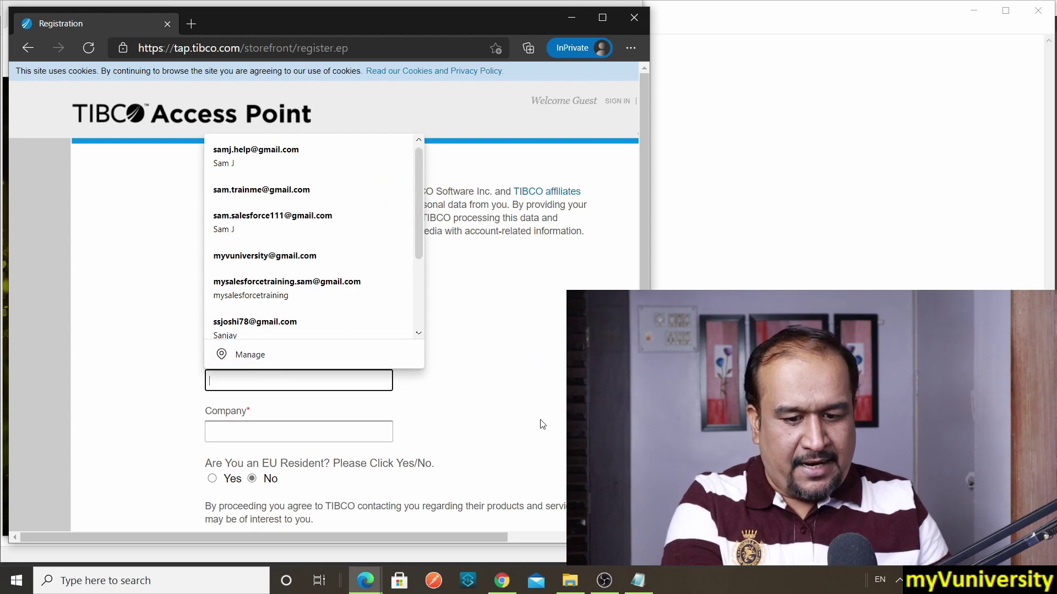
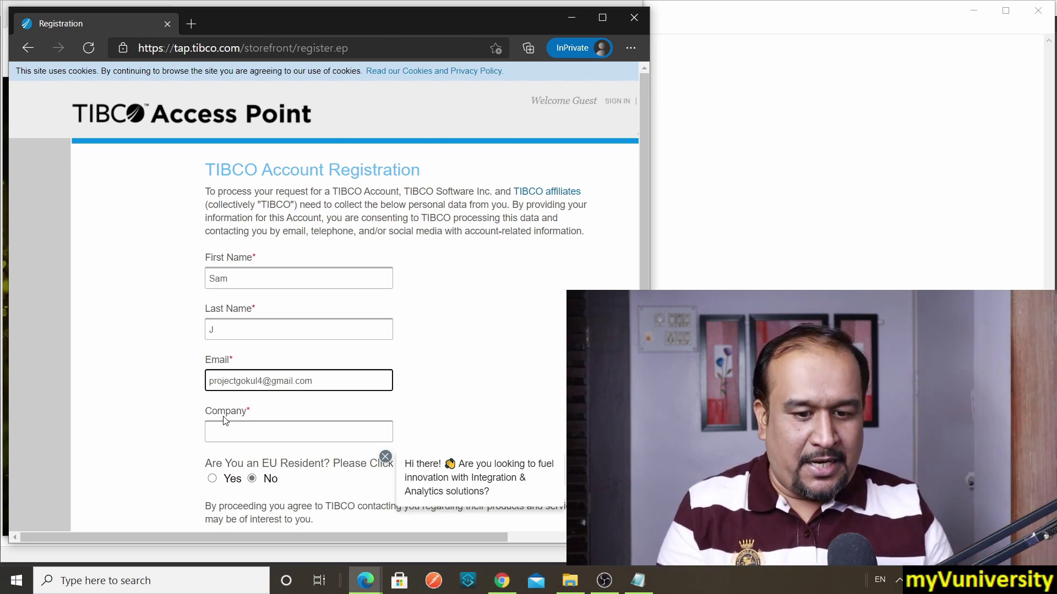
# Step: Enter the company name, replacing the mistyped semicolon with an apostrophe
pyautogui.click(236, 435)
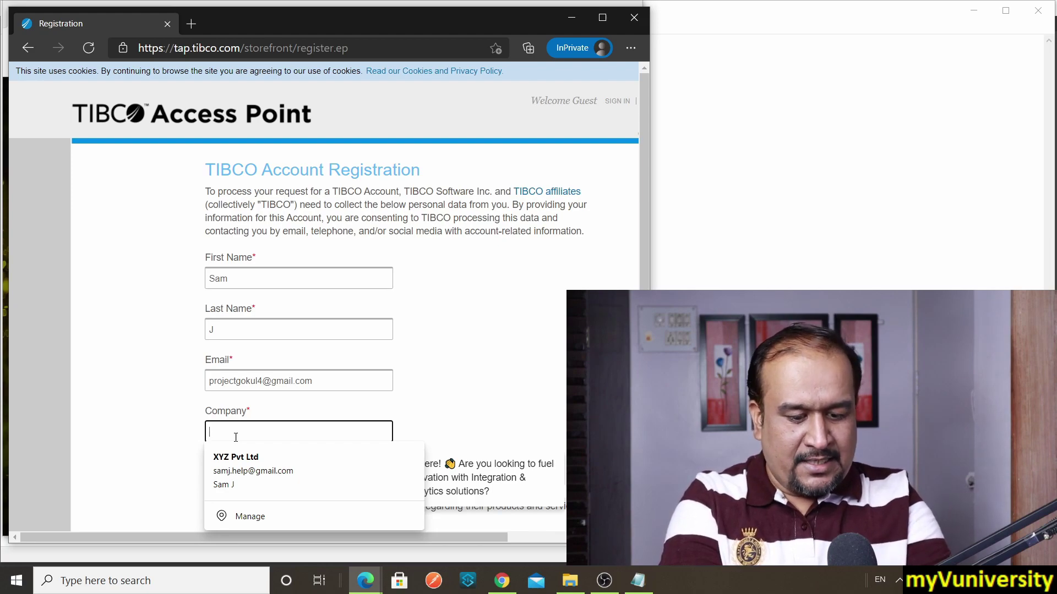
pyautogui.write('Gokul')
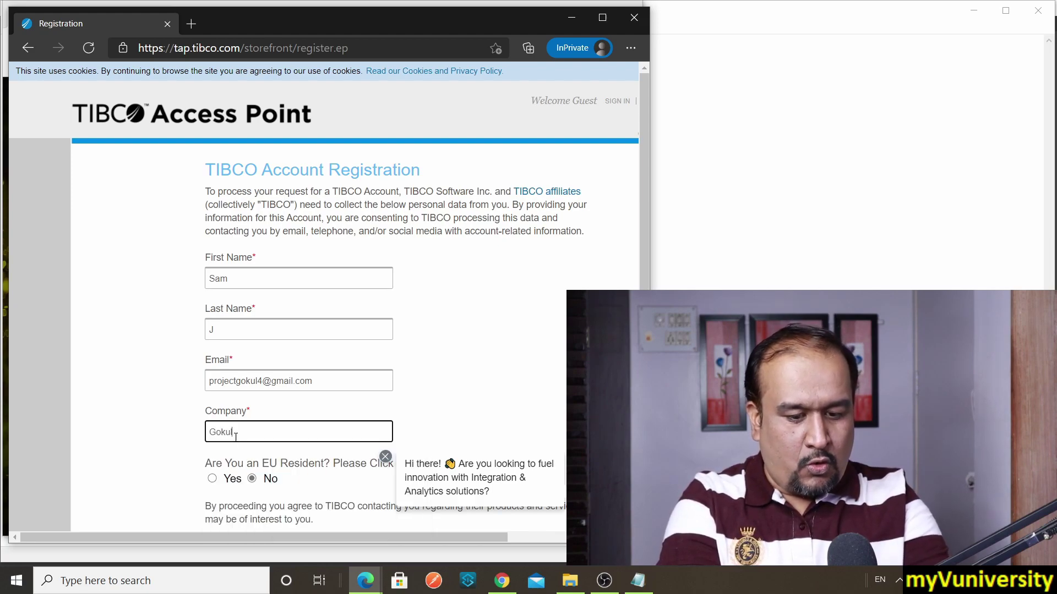
pyautogui.write("'s Company")
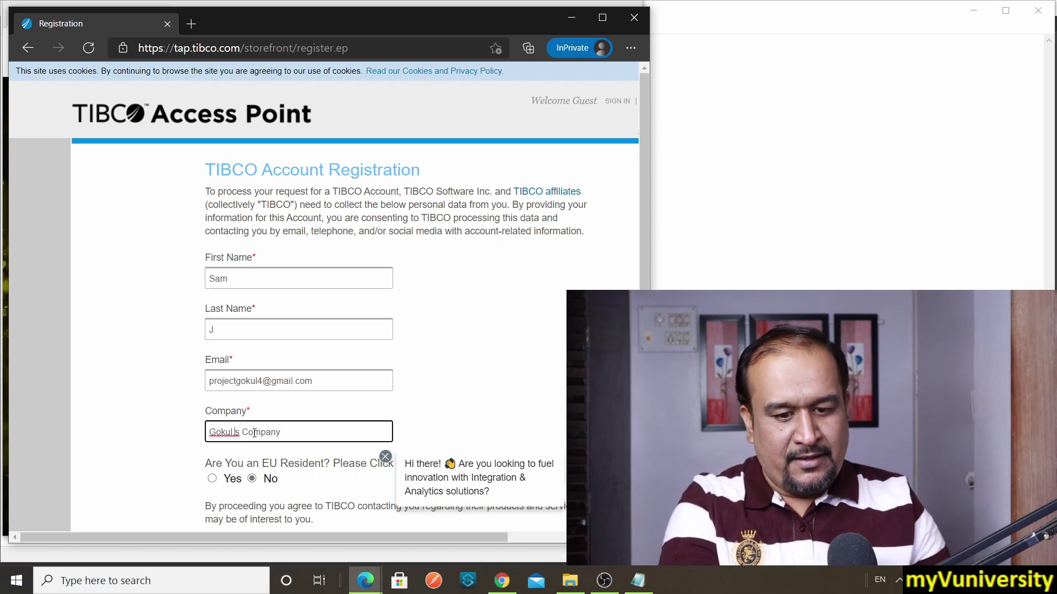
pyautogui.press('BackSpace')
pyautogui.write("'")
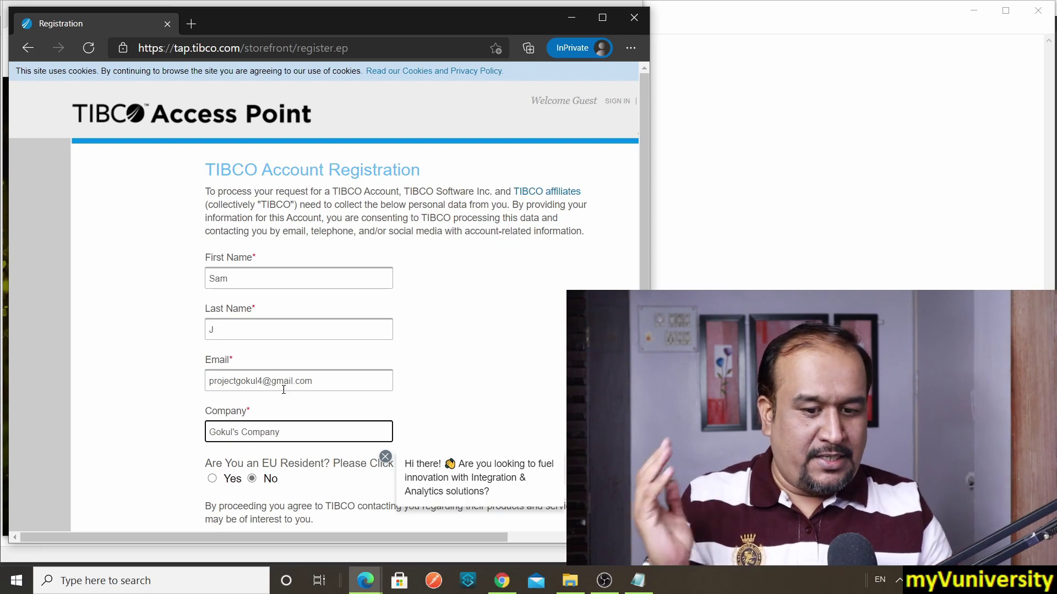
# Step: Submit the registration with REGISTER and continue past the 'Registration almost finished' message
pyautogui.scroll(-2, 260, 300)
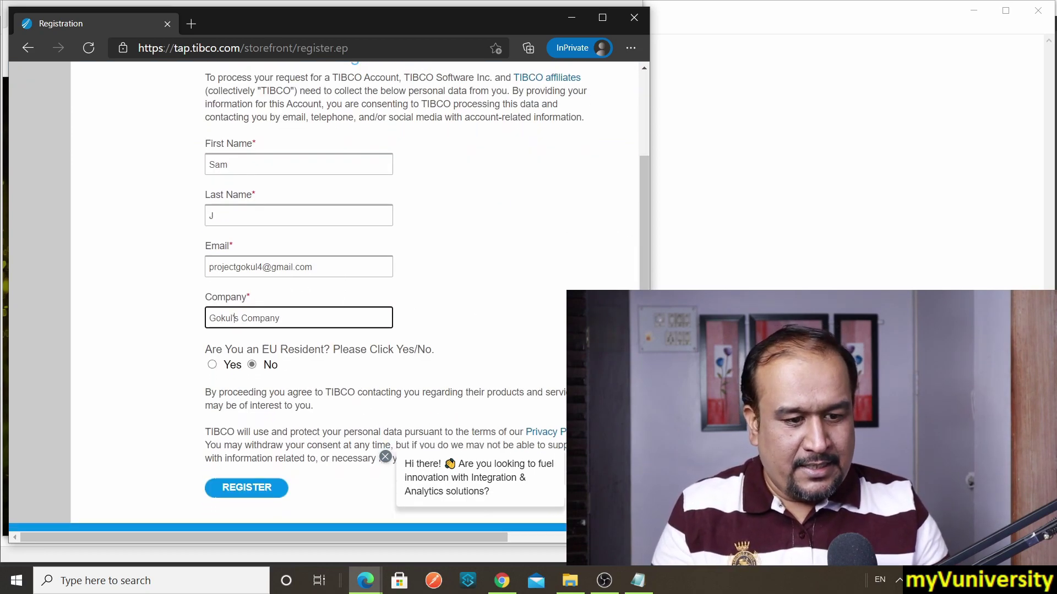
pyautogui.scroll(-1, 379, 357)
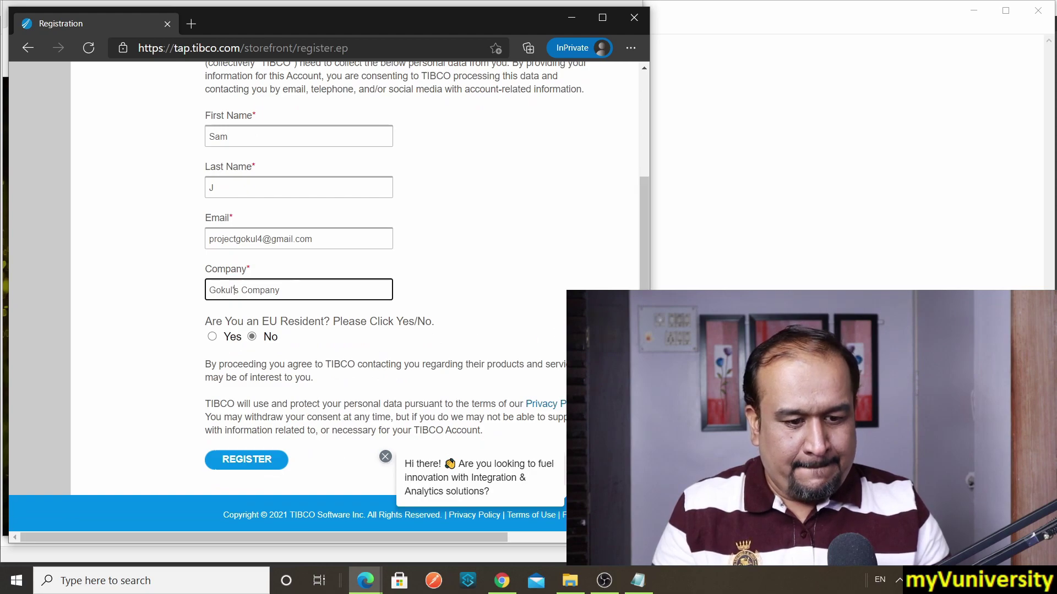
pyautogui.click(238, 469)
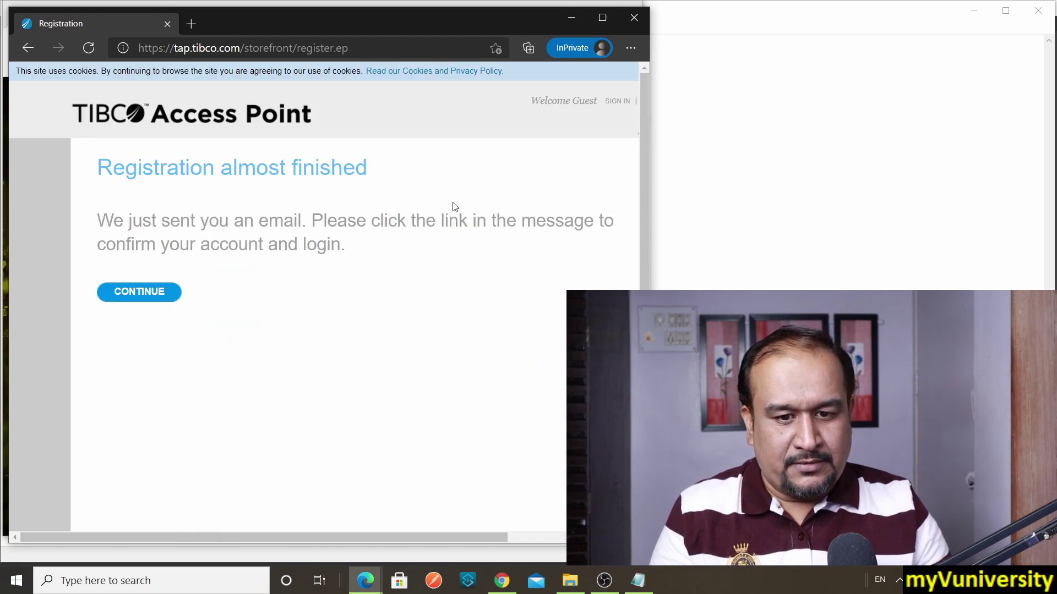
pyautogui.click(174, 303)
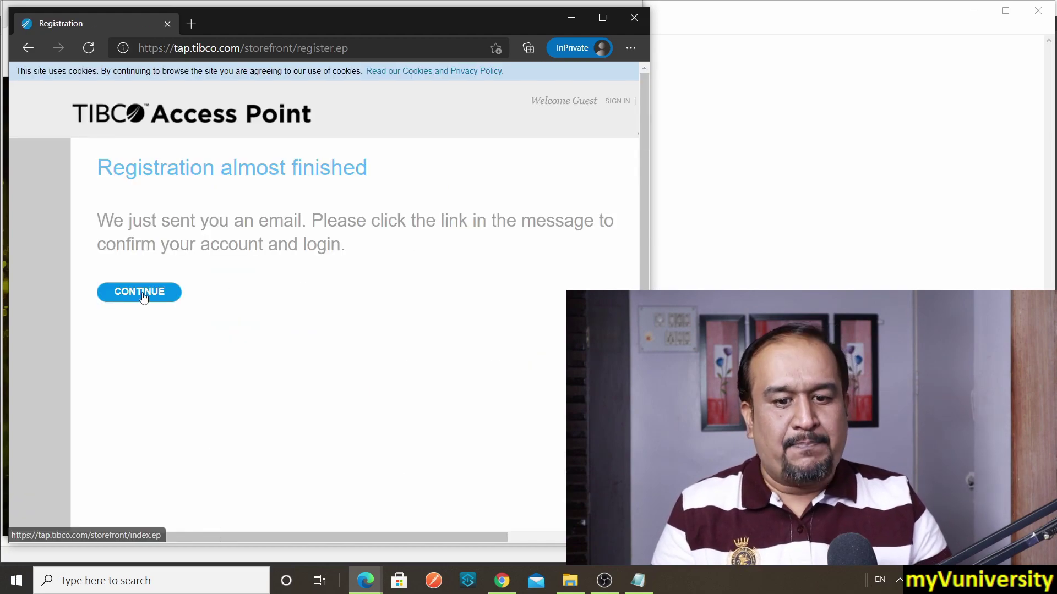
# Step: Open gmail.com in a new browser tab
pyautogui.click(195, 25)
pyautogui.write('gmail.')
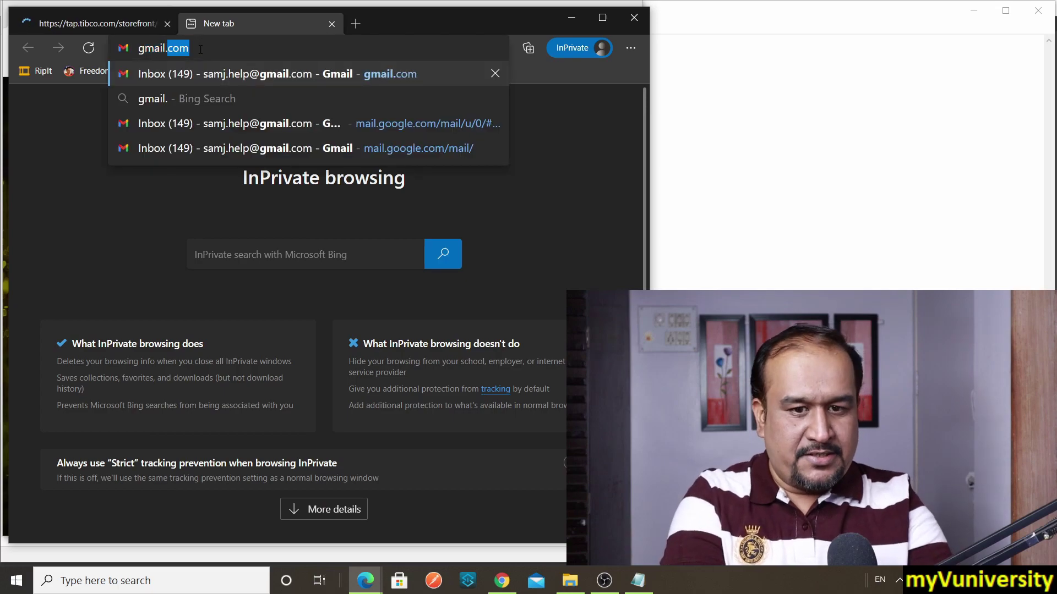
pyautogui.write('com')
pyautogui.press('Return')
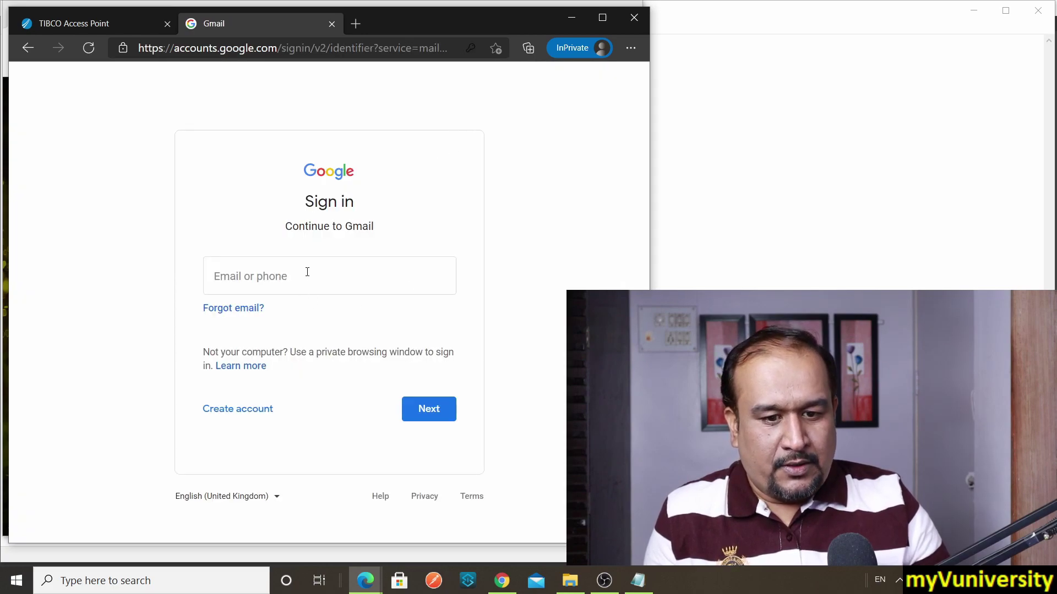
# Step: Sign in to Gmail with the registration email address and its password
pyautogui.click(307, 270)
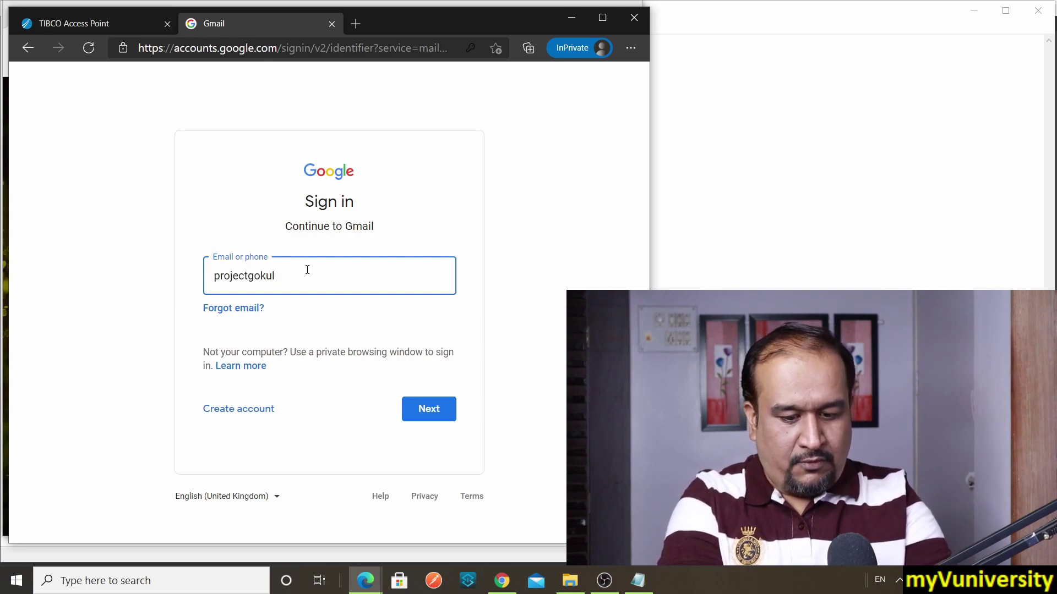
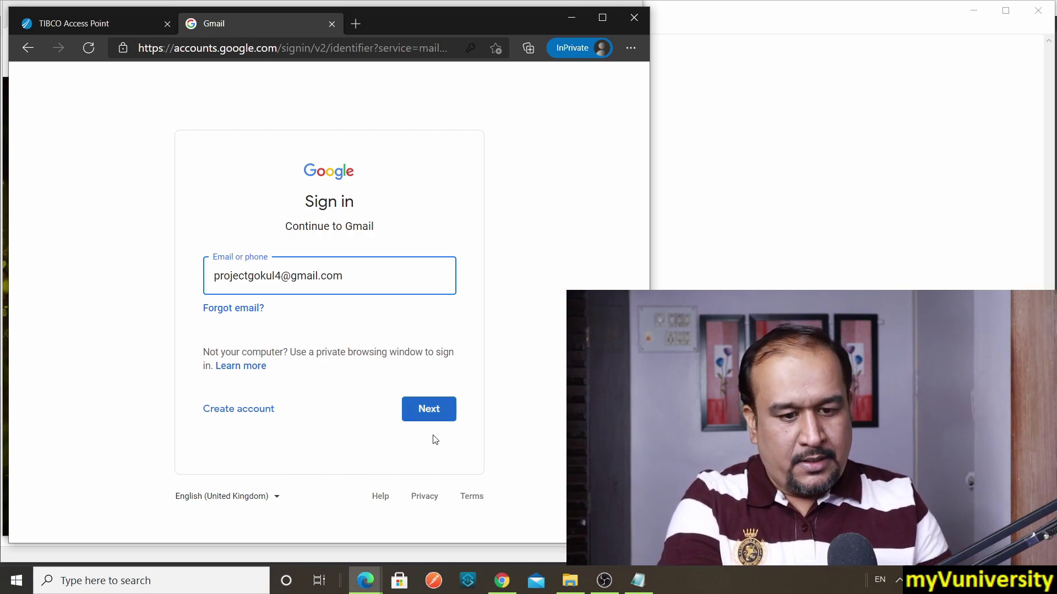
pyautogui.click(429, 410)
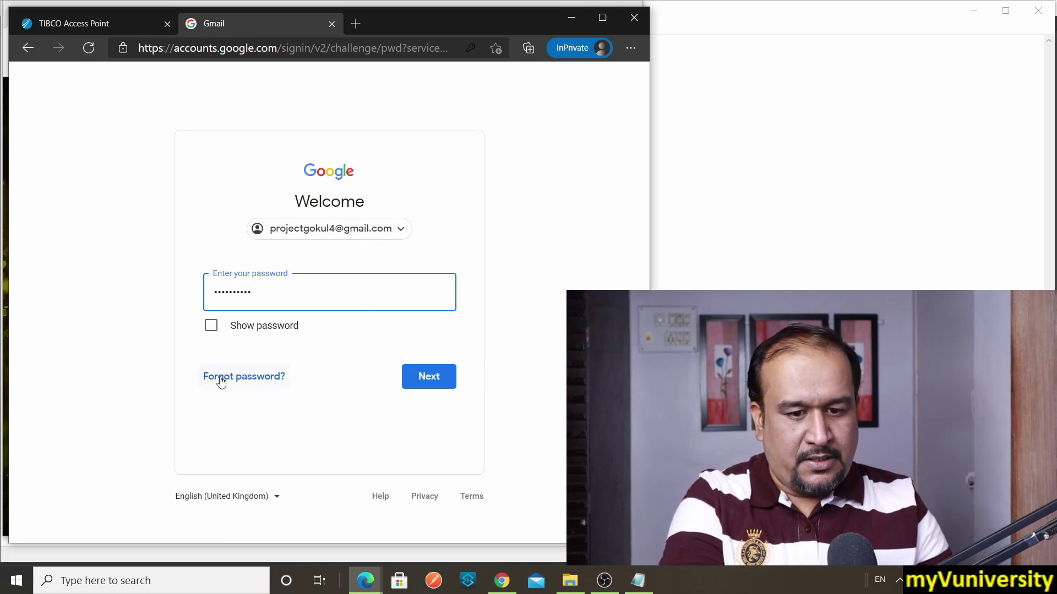
pyautogui.click(434, 379)
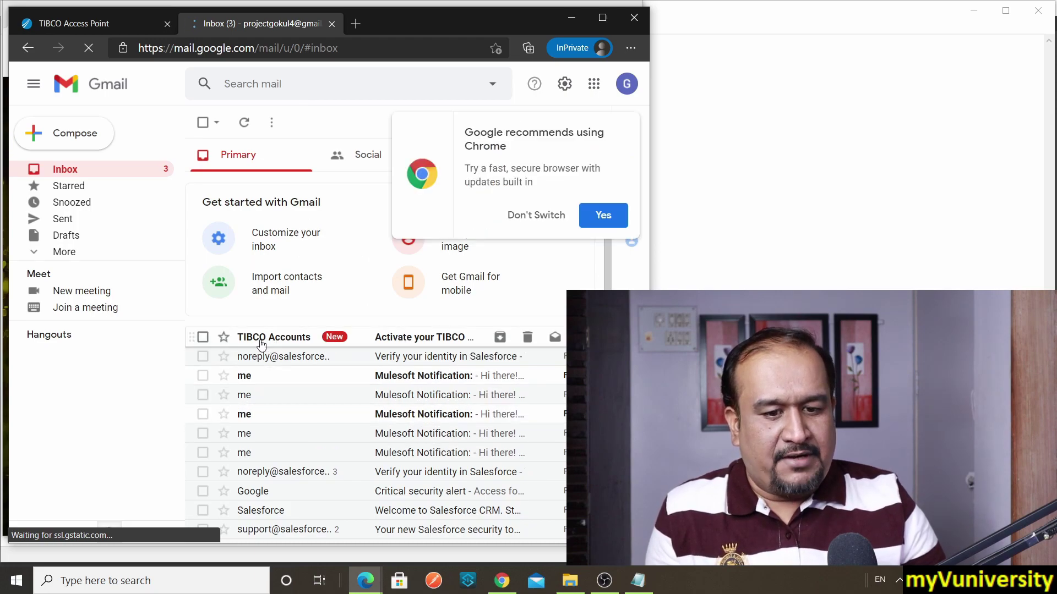
# Step: Open the 'Activate your TIBCO Account' email from TIBCO Accounts and follow its activation link
pyautogui.click(412, 338)
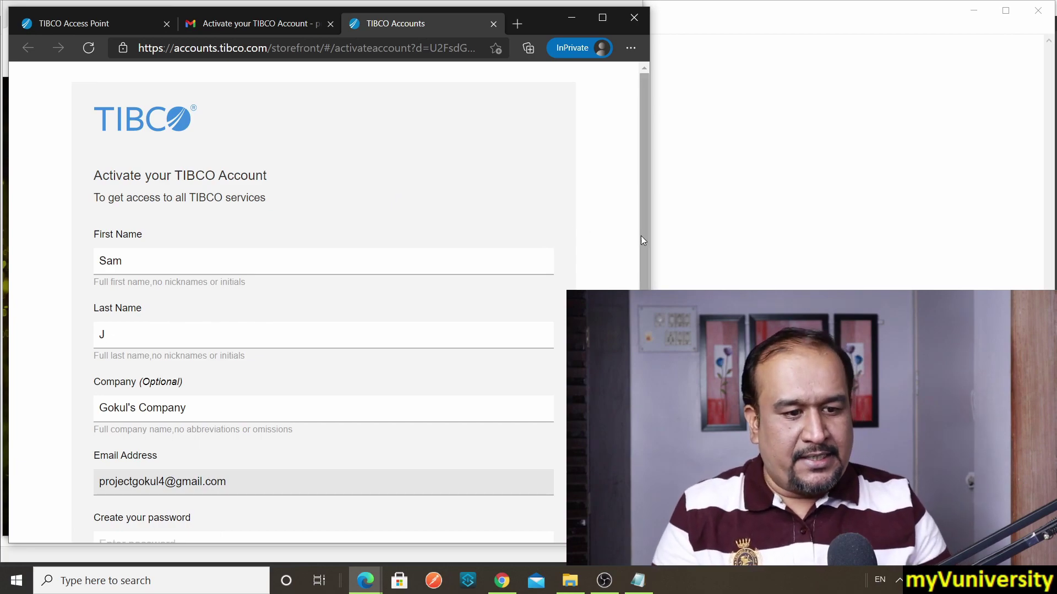
# Step: Create and confirm the account password, accept the license agreement, and activate the account
pyautogui.scroll(-5, 642, 238)
pyautogui.click(135, 295)
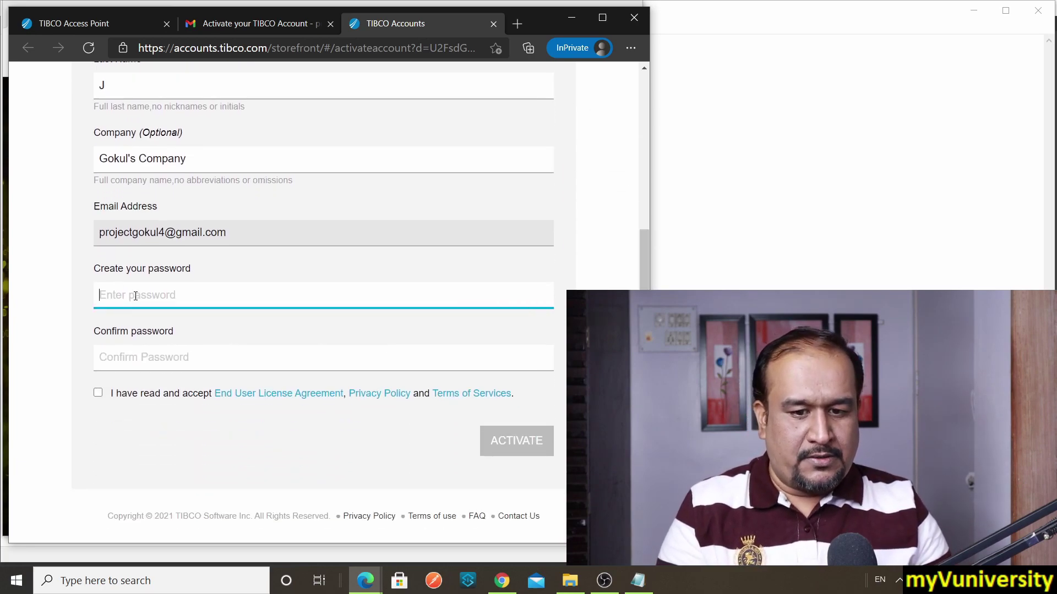
pyautogui.write('*****')
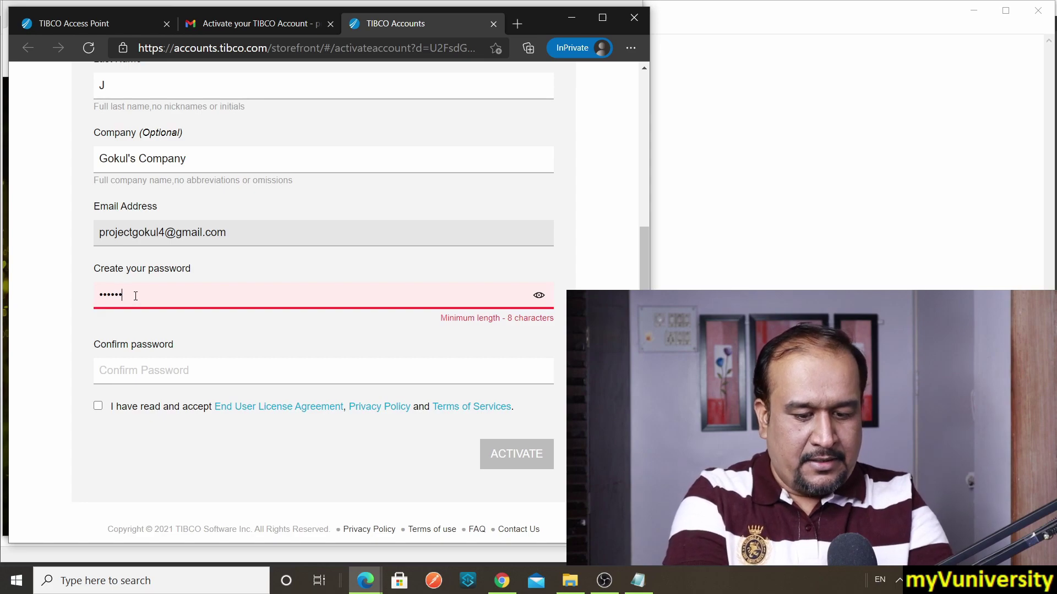
pyautogui.write('***')
pyautogui.click(141, 353)
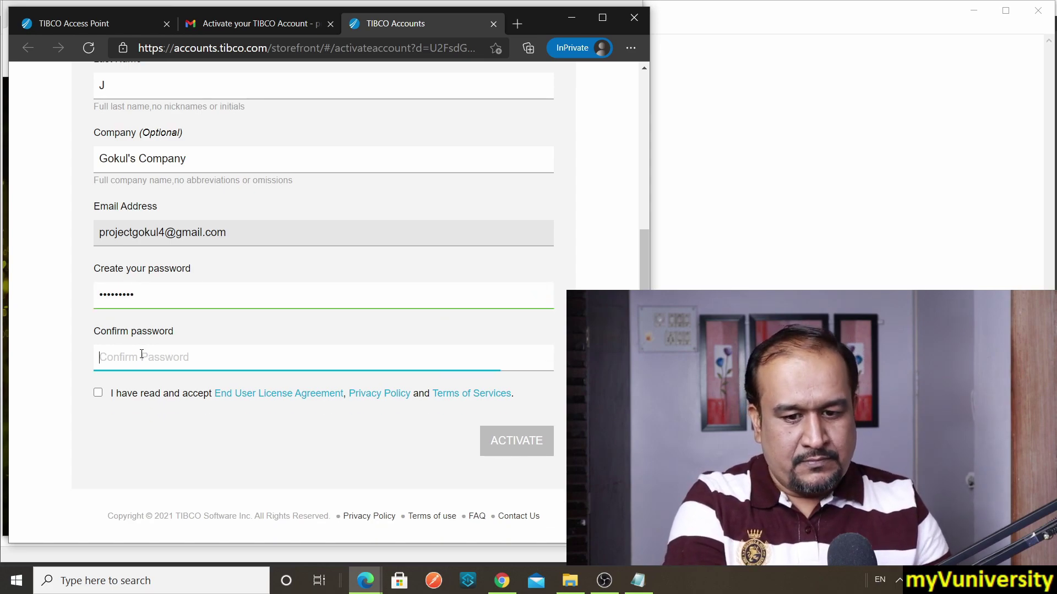
pyautogui.write('*********')
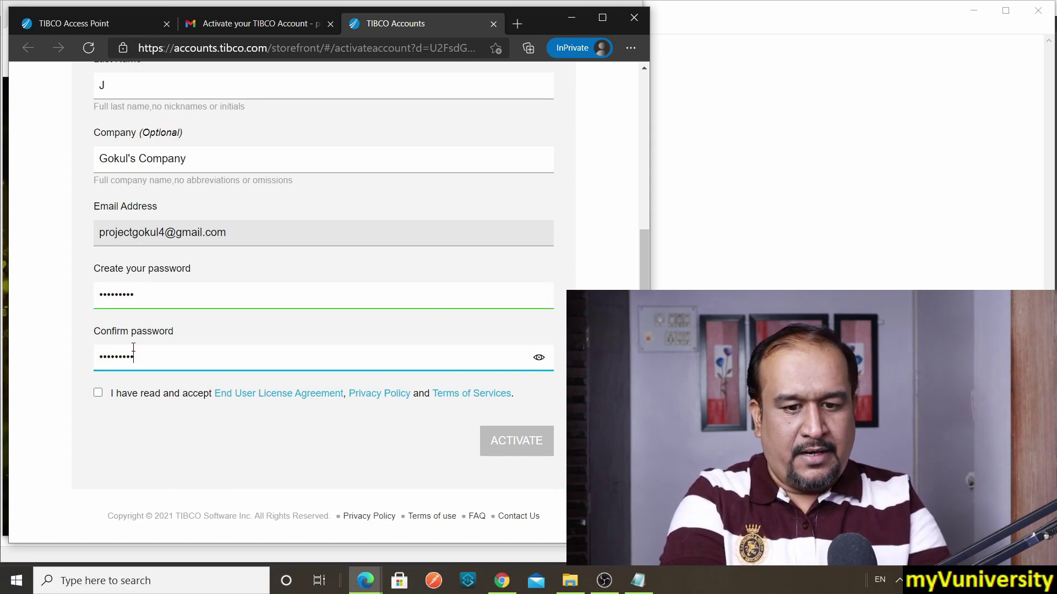
pyautogui.click(98, 393)
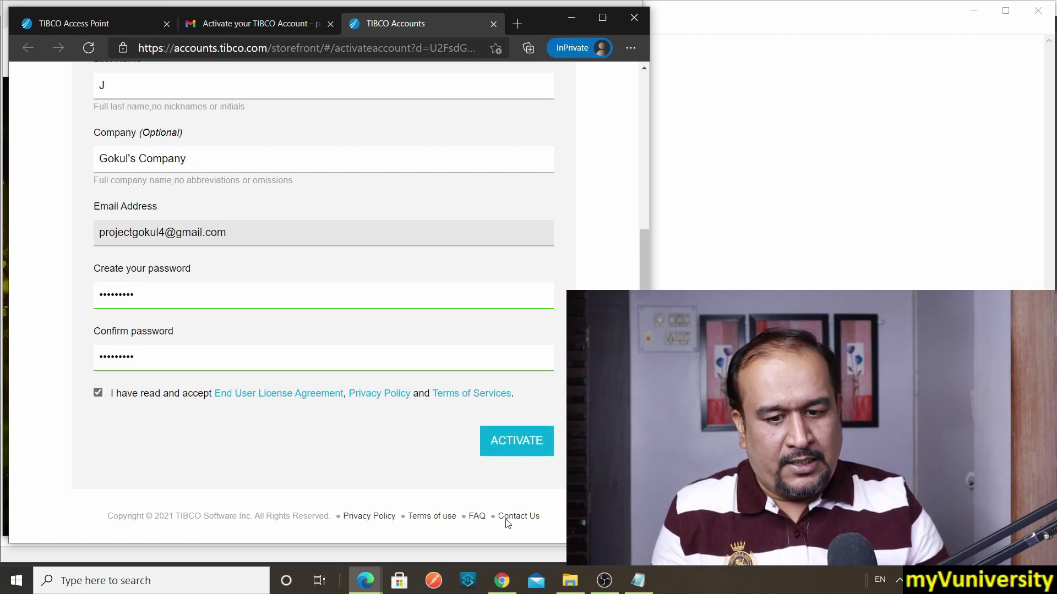
pyautogui.click(514, 444)
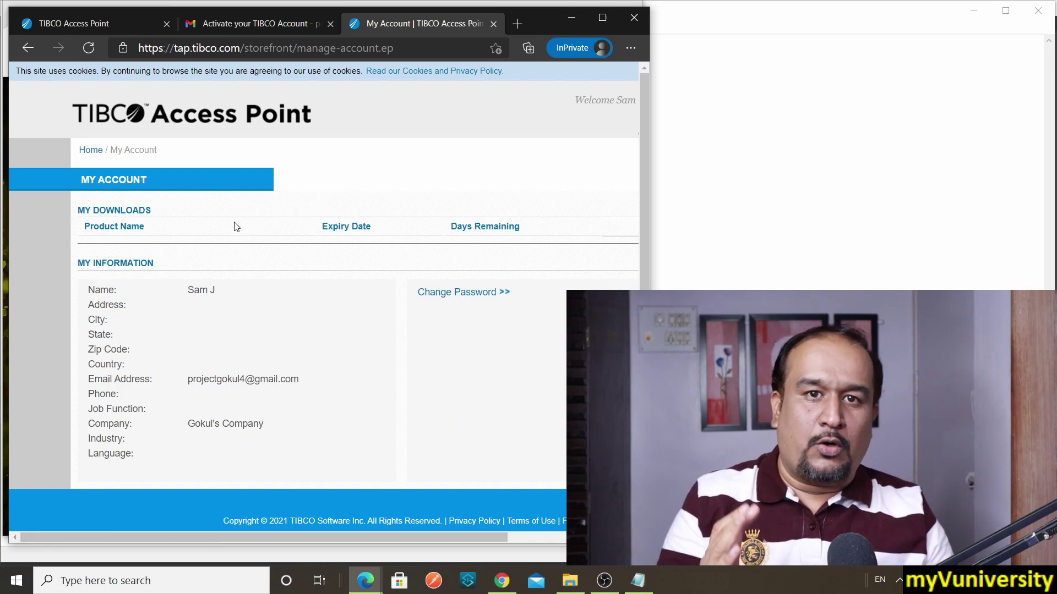
# Step: Return via the Home breadcrumb and scroll to the TIBCO ActiveMatrix BusinessWorks product evaluation
pyautogui.click(900, 584)
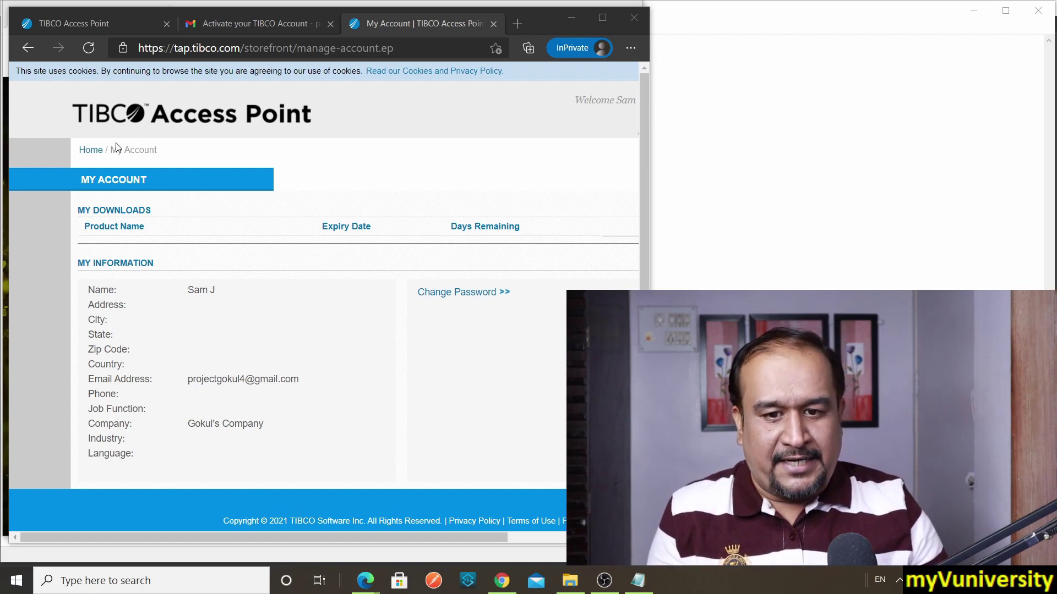
pyautogui.click(89, 152)
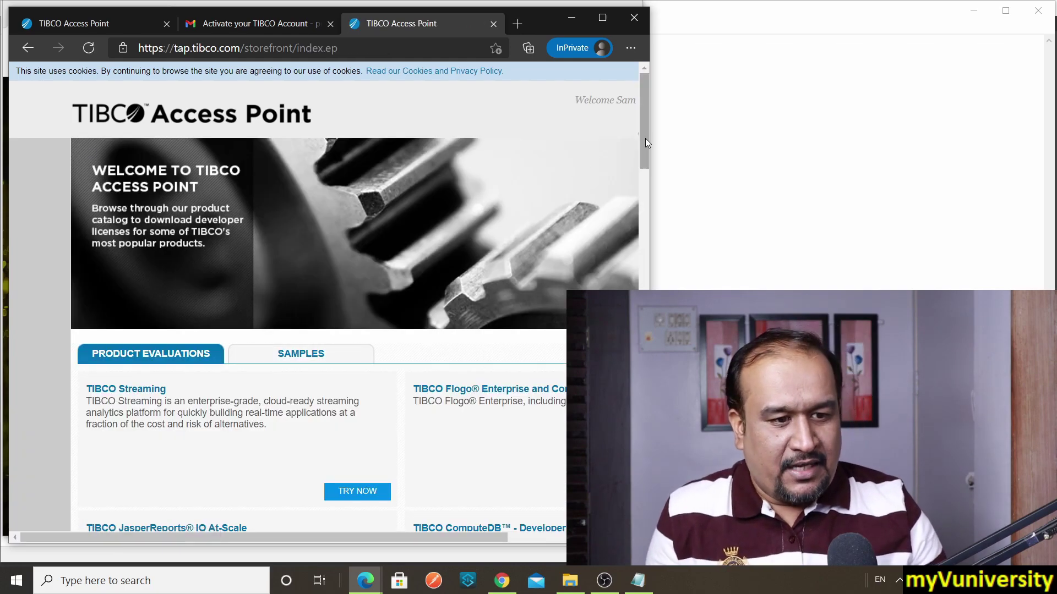
pyautogui.scroll(-12, 645, 138)
pyautogui.scroll(-6, 542, 333)
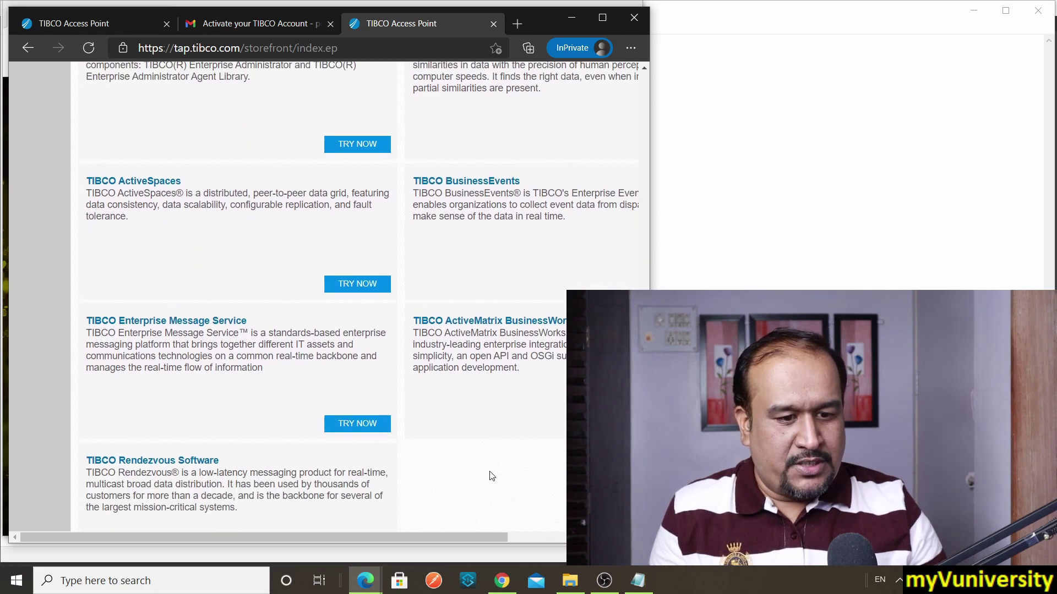
pyautogui.moveTo(448, 538); pyautogui.dragTo(568, 538)
# Step: Start a BusinessWorks trial, accept its End User License Agreement, and go to the download page
pyautogui.click(526, 425)
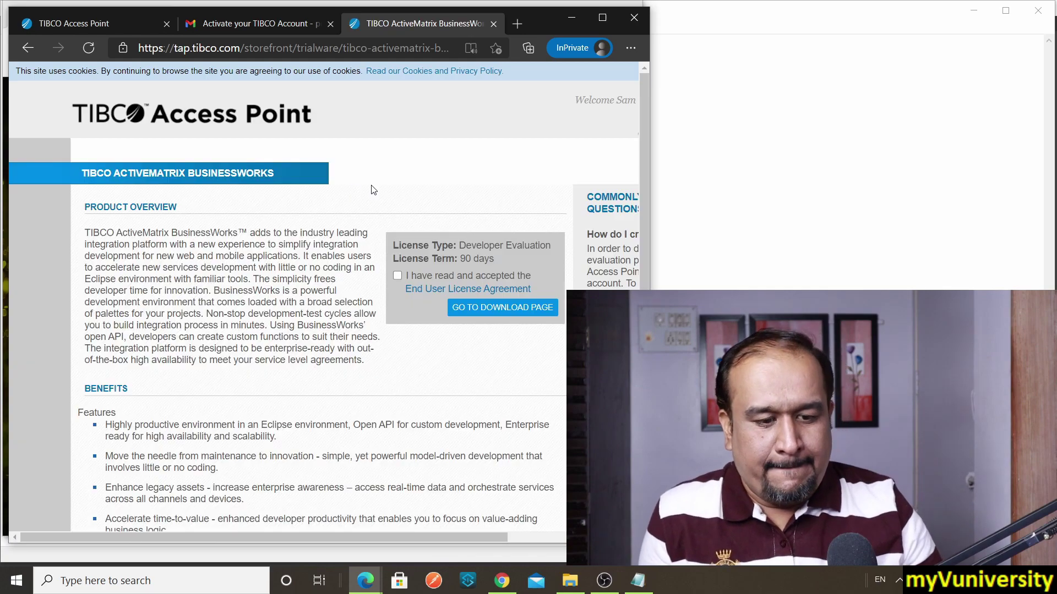
pyautogui.click(398, 276)
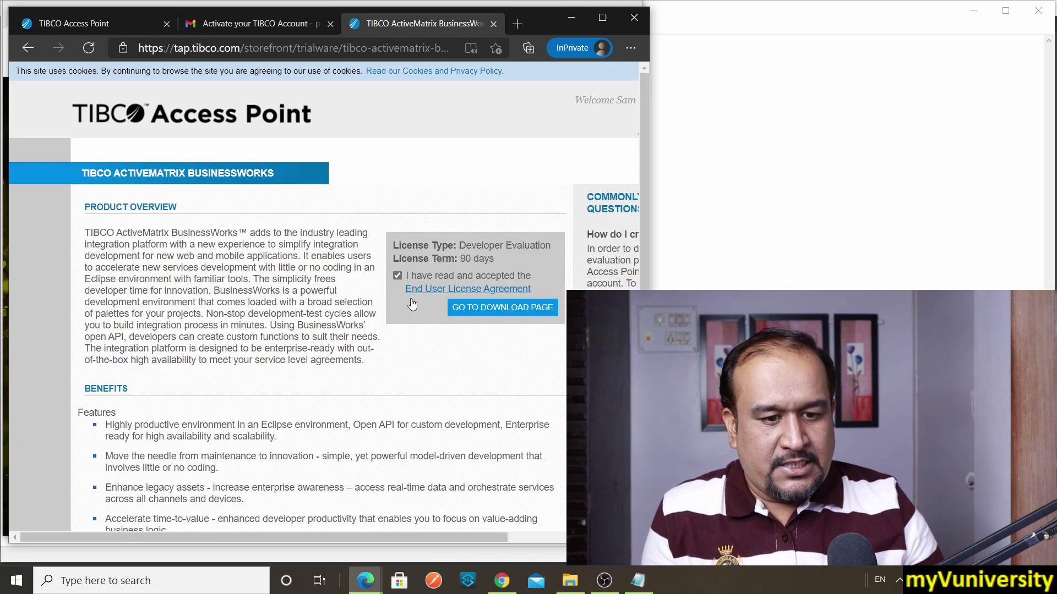
pyautogui.click(489, 312)
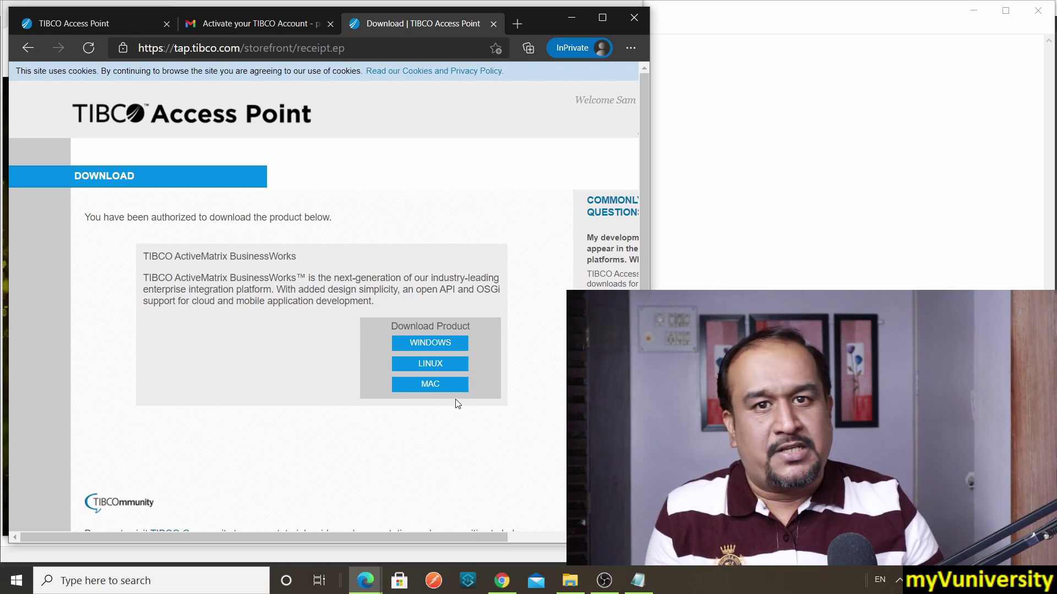
# Step: Download the Windows version of ActiveMatrix BusinessWorks as an 891 MB zip file
pyautogui.click(449, 346)
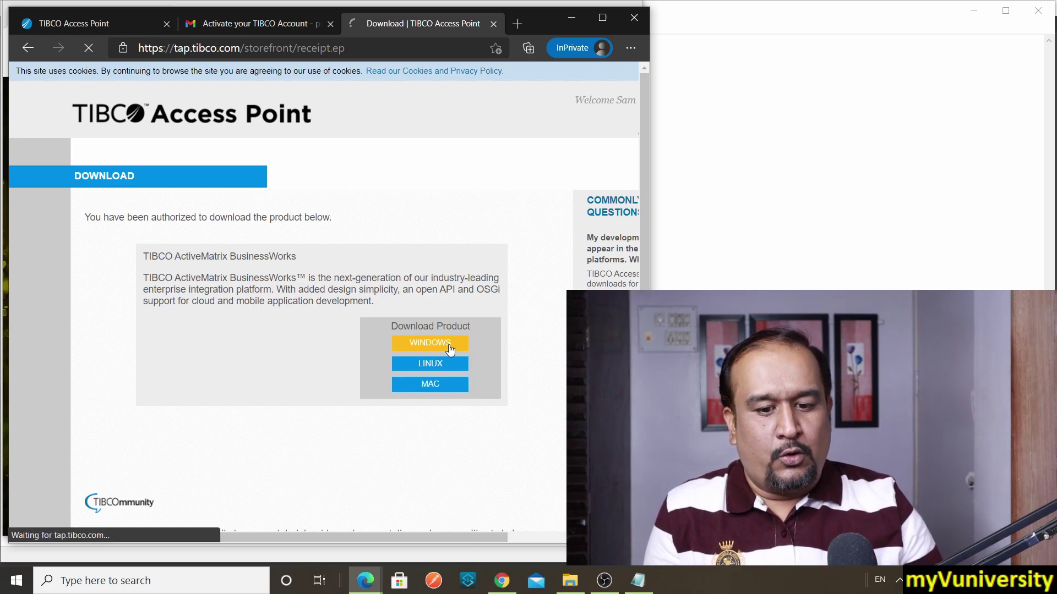